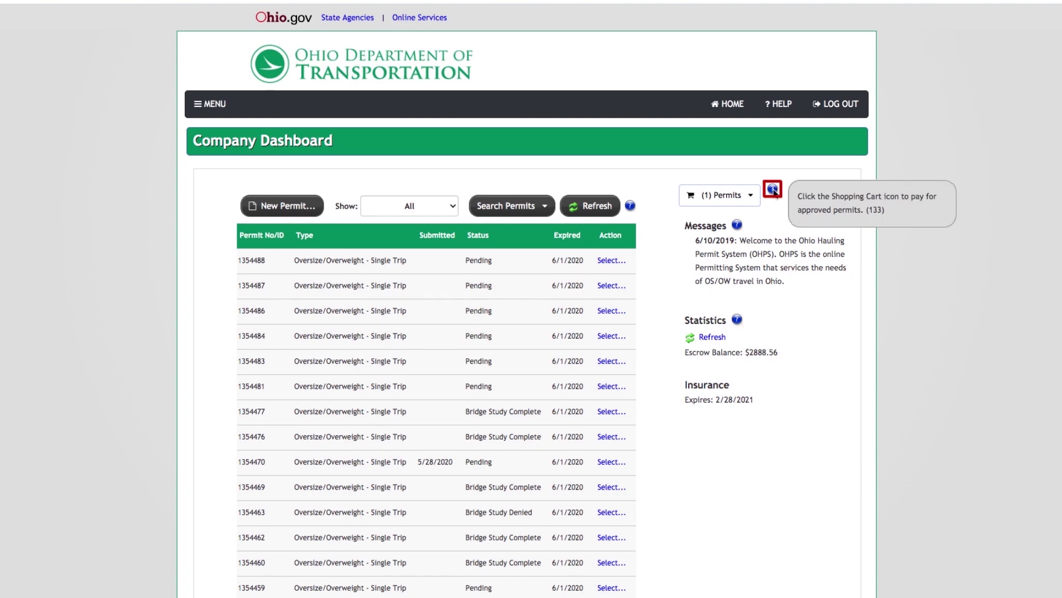
# Open the Shopping Cart help article on paying for approved permits.
pyautogui.click(773, 189)
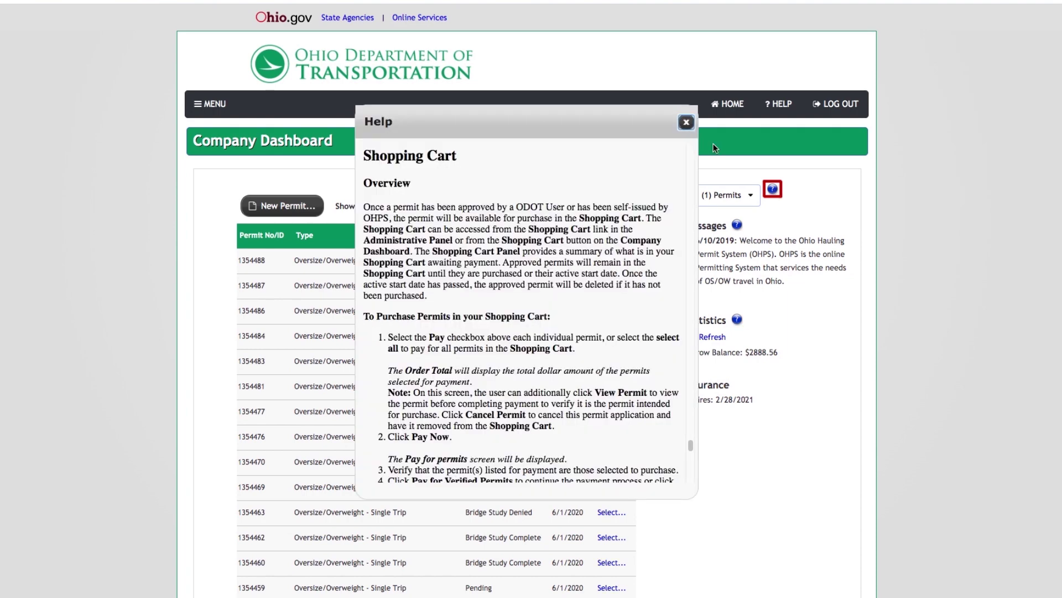
# Close the Shopping Cart help and show the two ways to start a new permit.
pyautogui.click(687, 122)
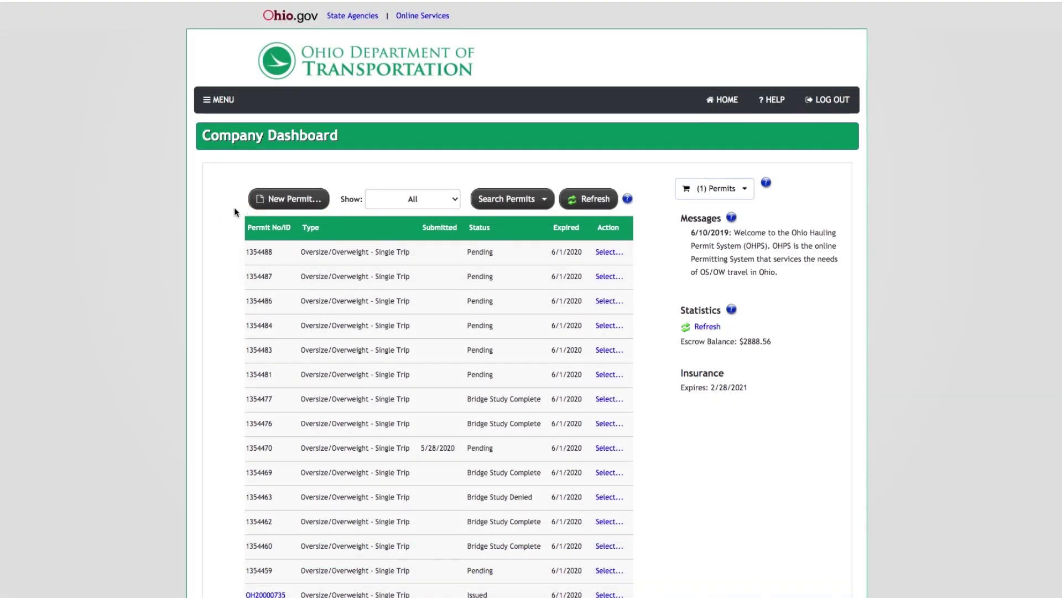
pyautogui.click(259, 200)
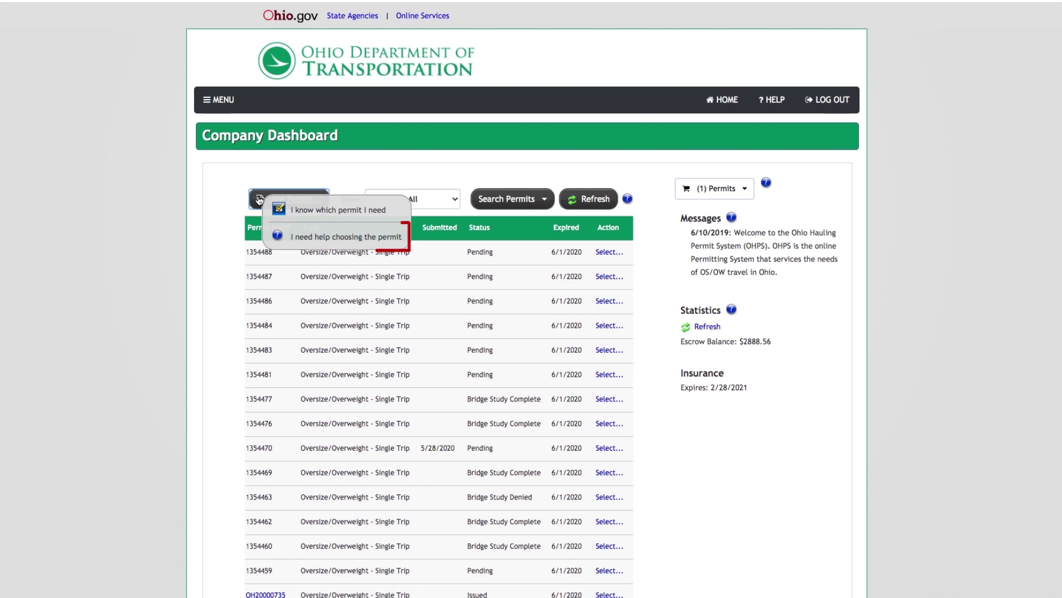
pyautogui.click(278, 238)
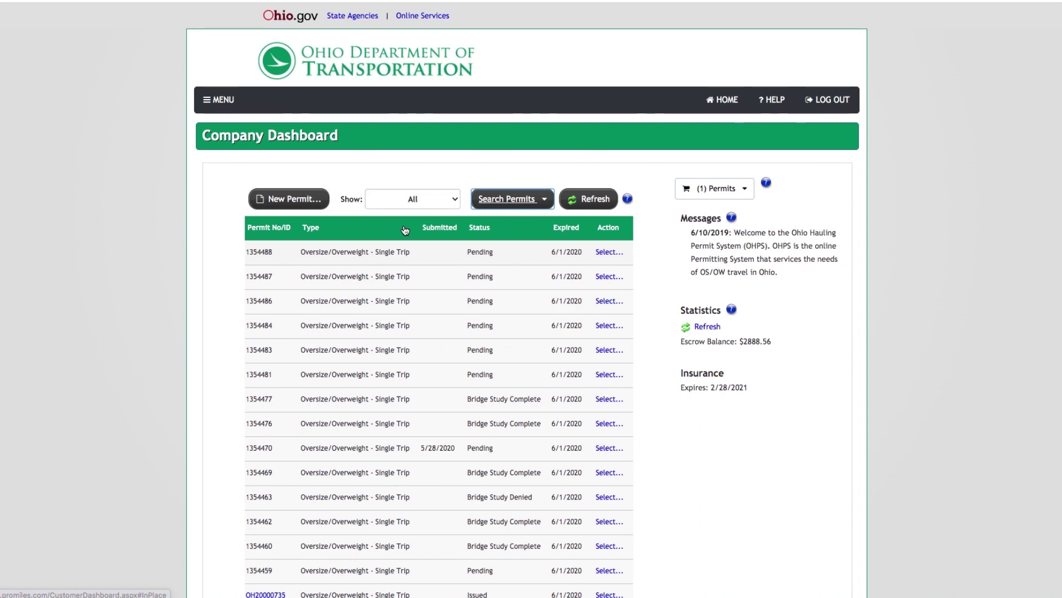
pyautogui.click(430, 199)
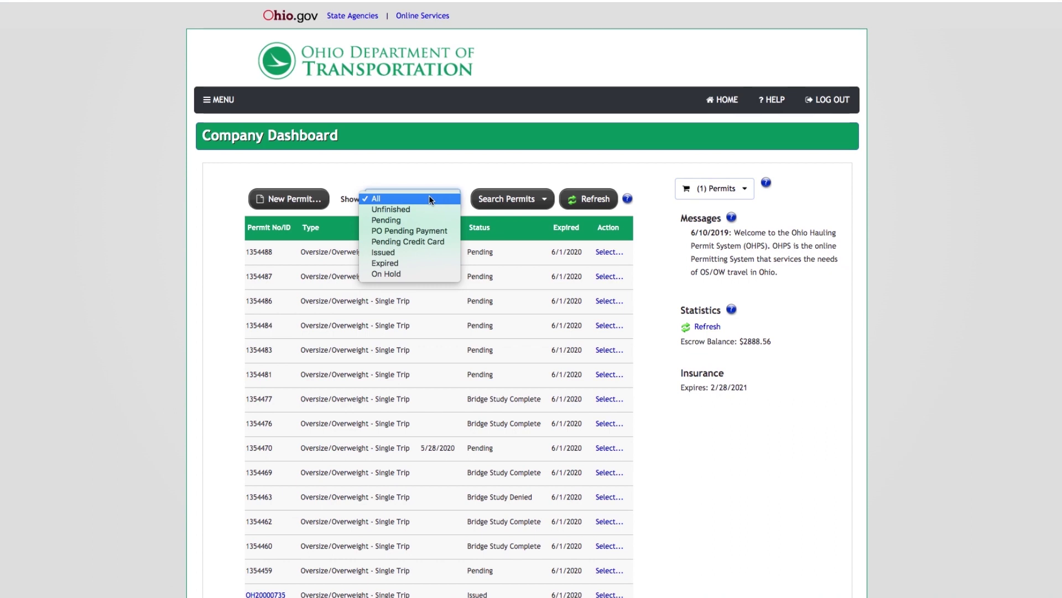
# Search permits by Permit Type for Oversize Only - 90 Day, then reload the list.
pyautogui.click(431, 200)
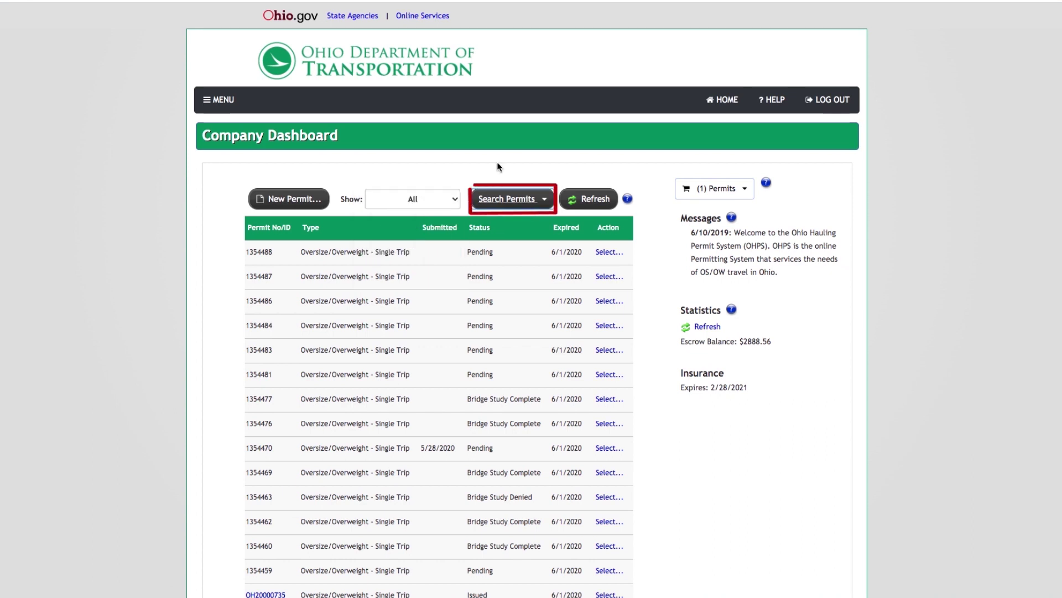
pyautogui.click(505, 200)
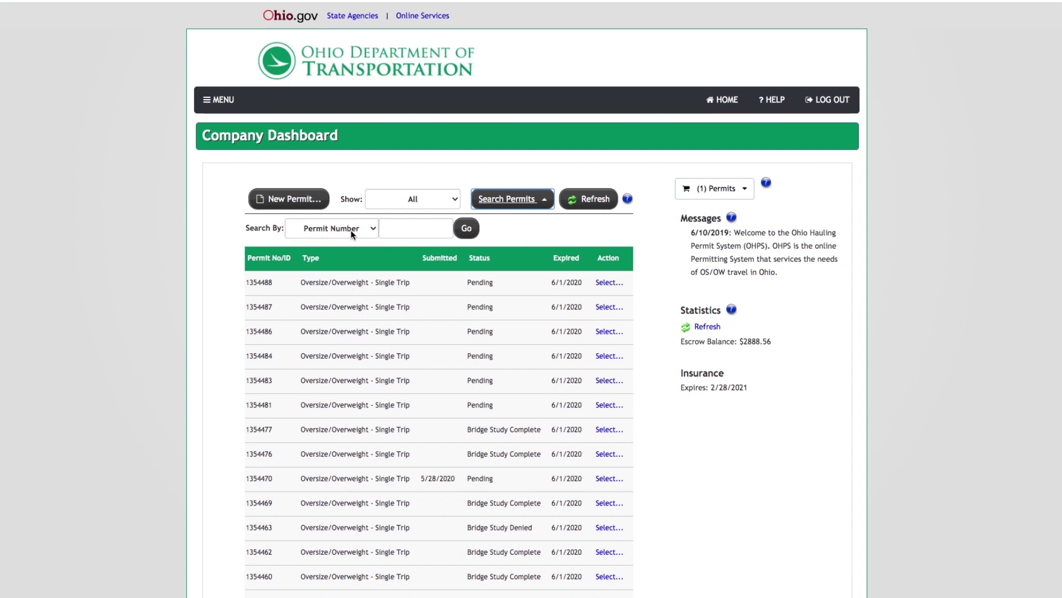
pyautogui.click(313, 229)
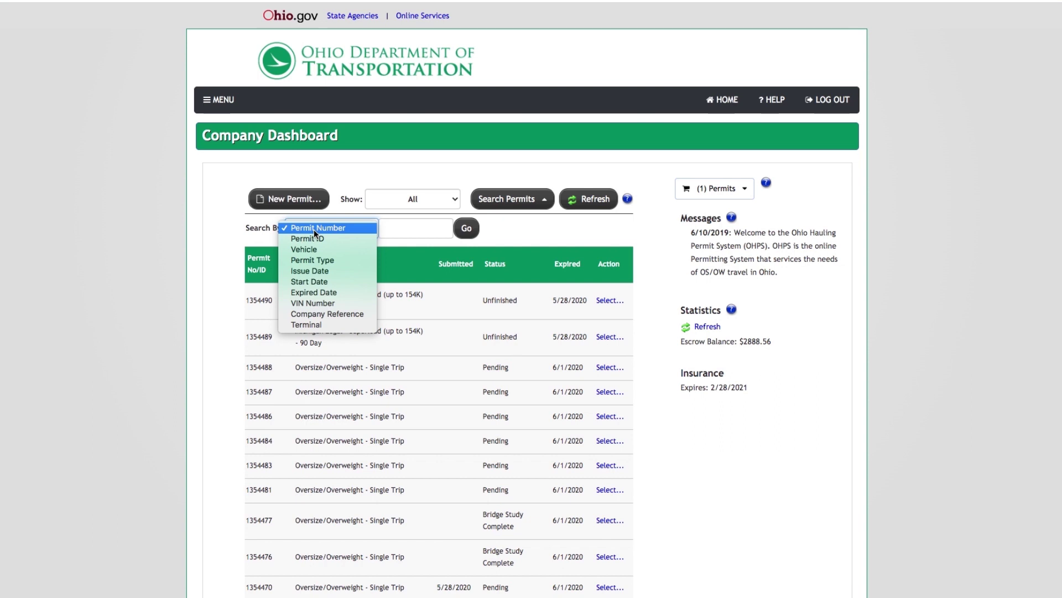
pyautogui.click(315, 260)
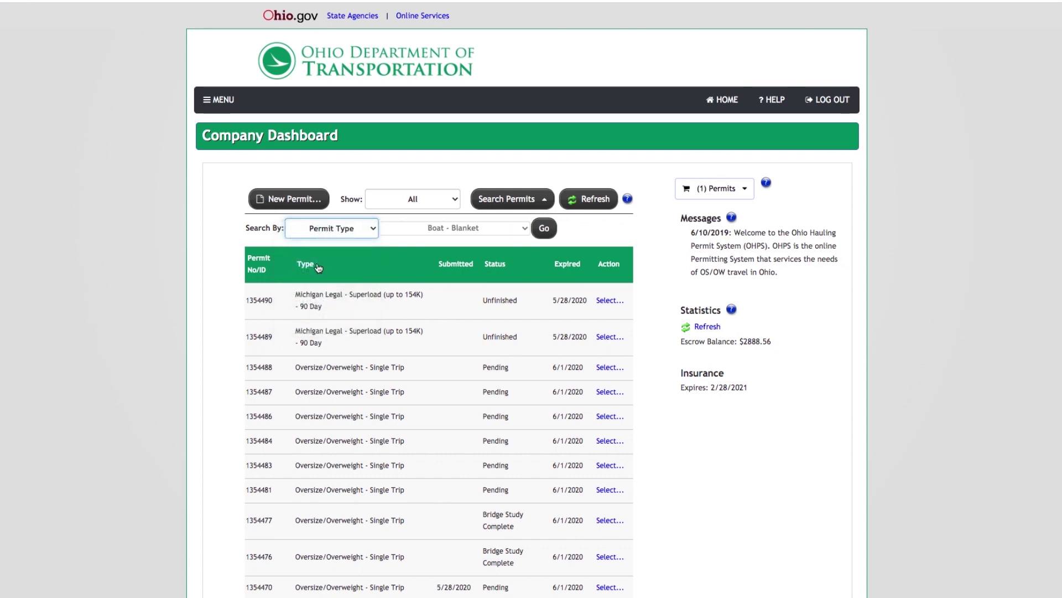
pyautogui.click(404, 228)
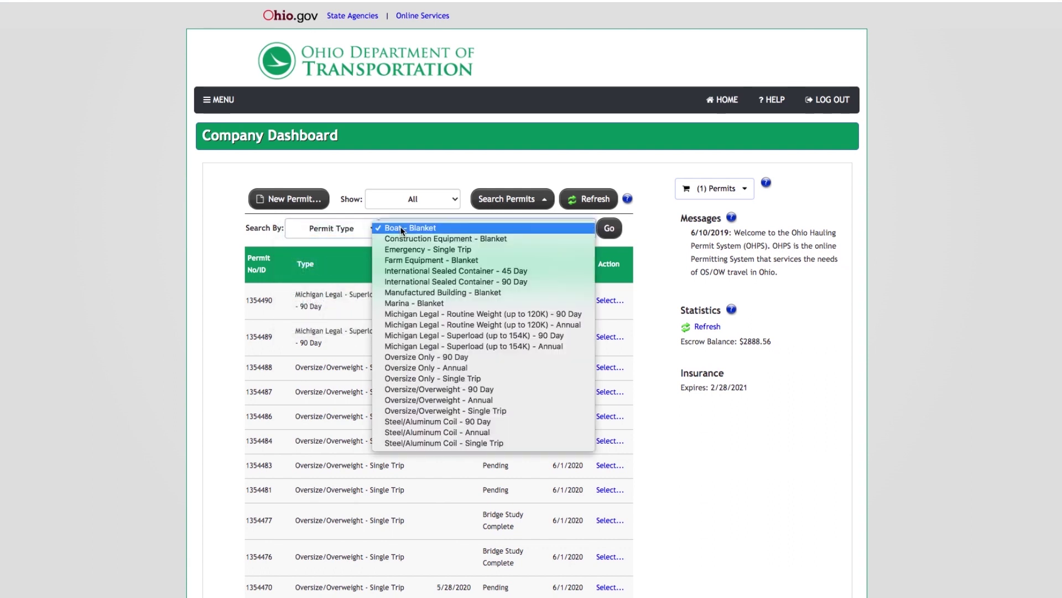
pyautogui.click(430, 357)
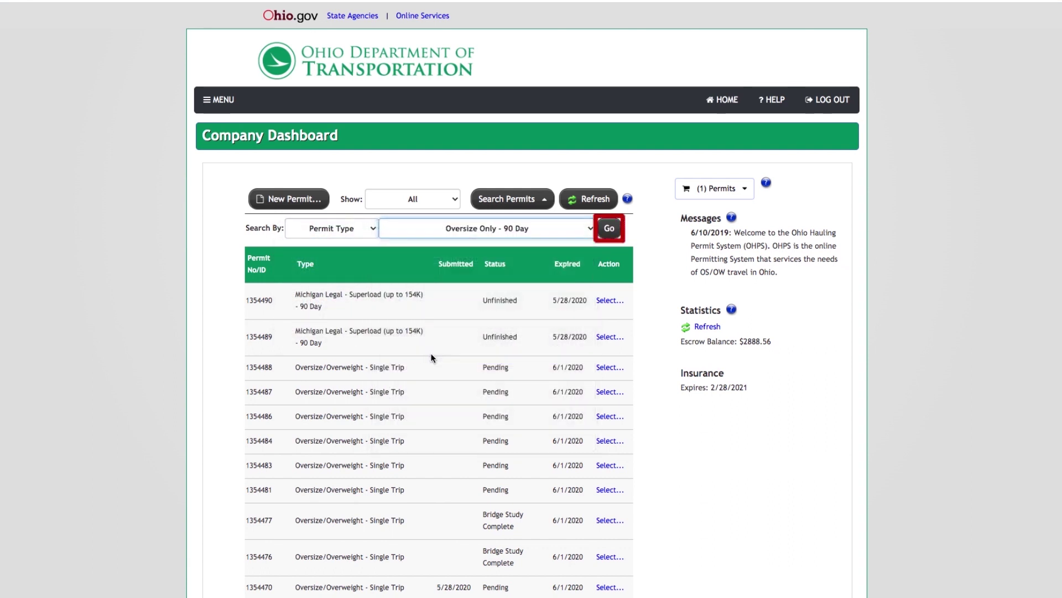
pyautogui.click(610, 229)
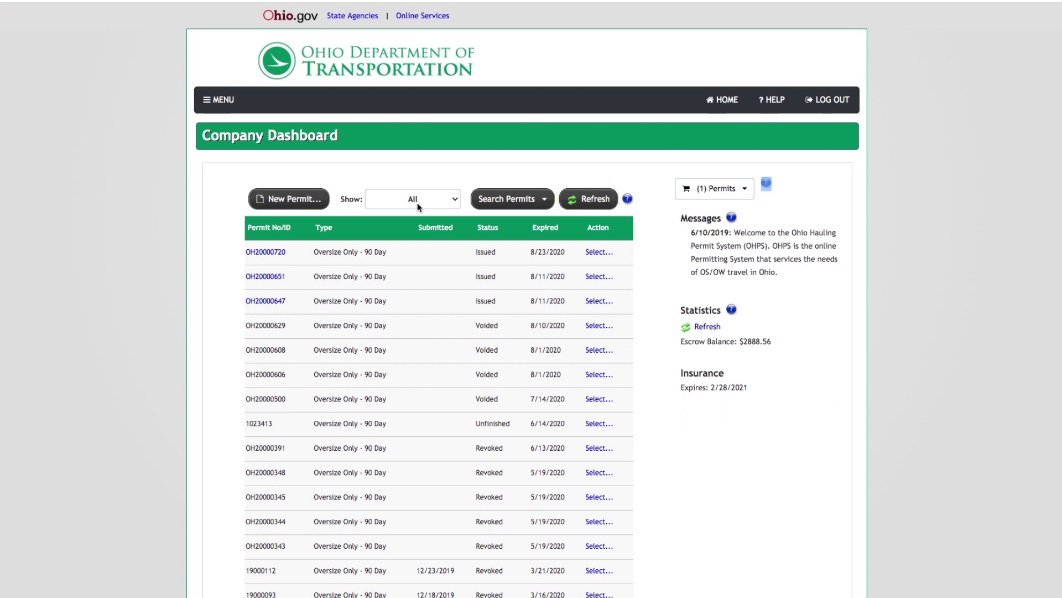
pyautogui.click(589, 199)
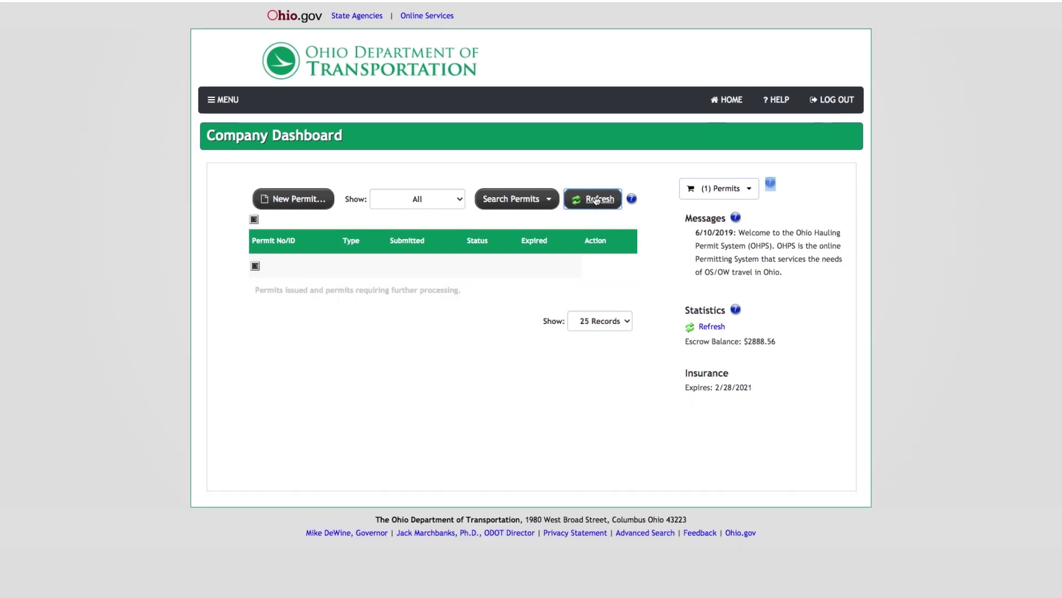
# Keep the refreshed permit list at 25 records per page and sort it by status.
pyautogui.scroll(-7, 663, 398)
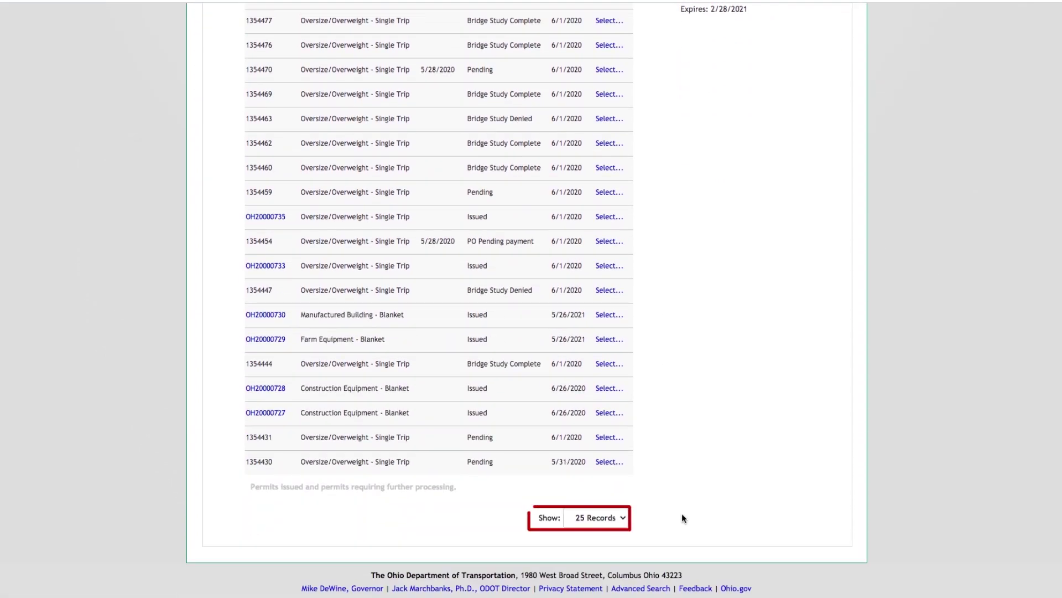
pyautogui.click(621, 517)
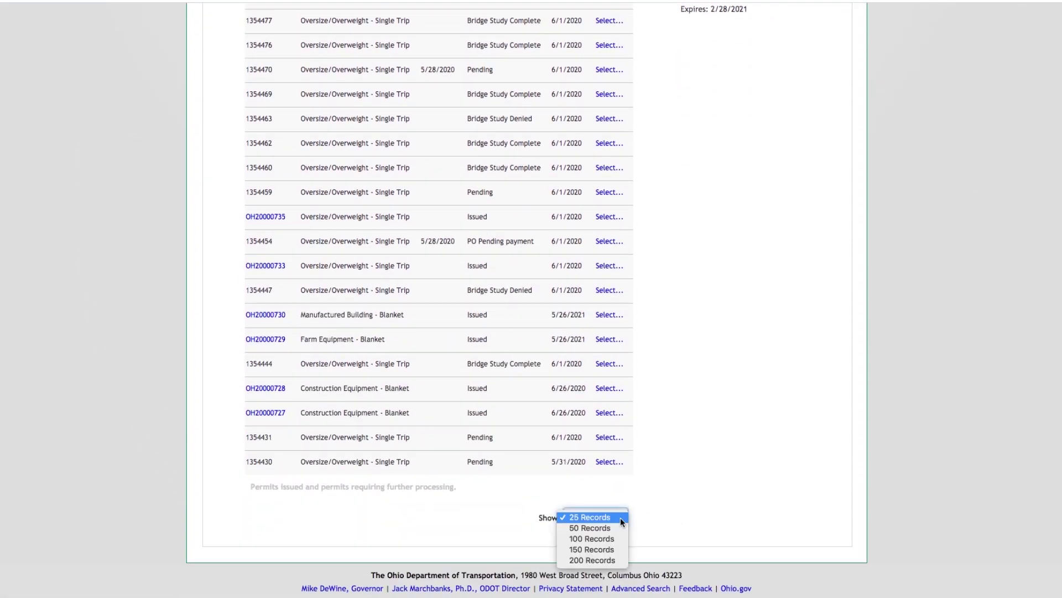
pyautogui.click(657, 508)
pyautogui.scroll(10, 658, 506)
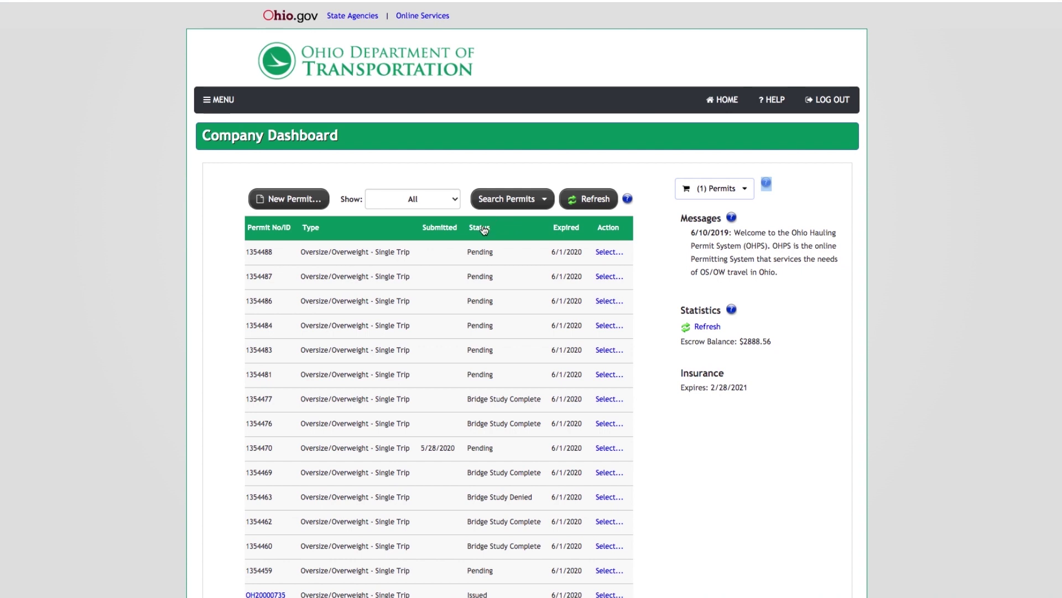
pyautogui.click(484, 230)
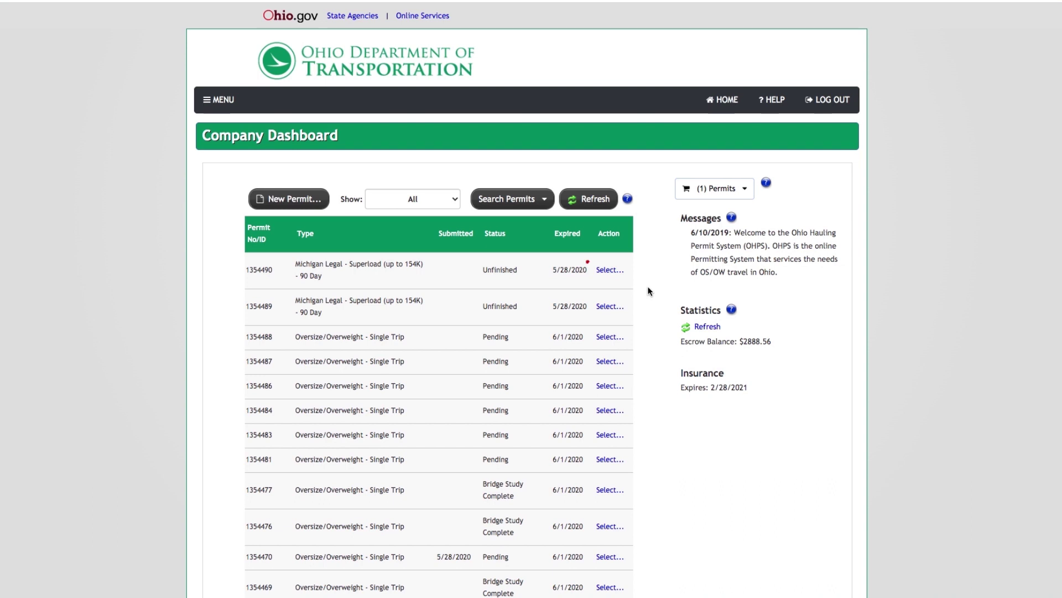
# Show the Select... actions for unfinished permits 1354490 and 1354488.
pyautogui.click(607, 274)
pyautogui.click(611, 339)
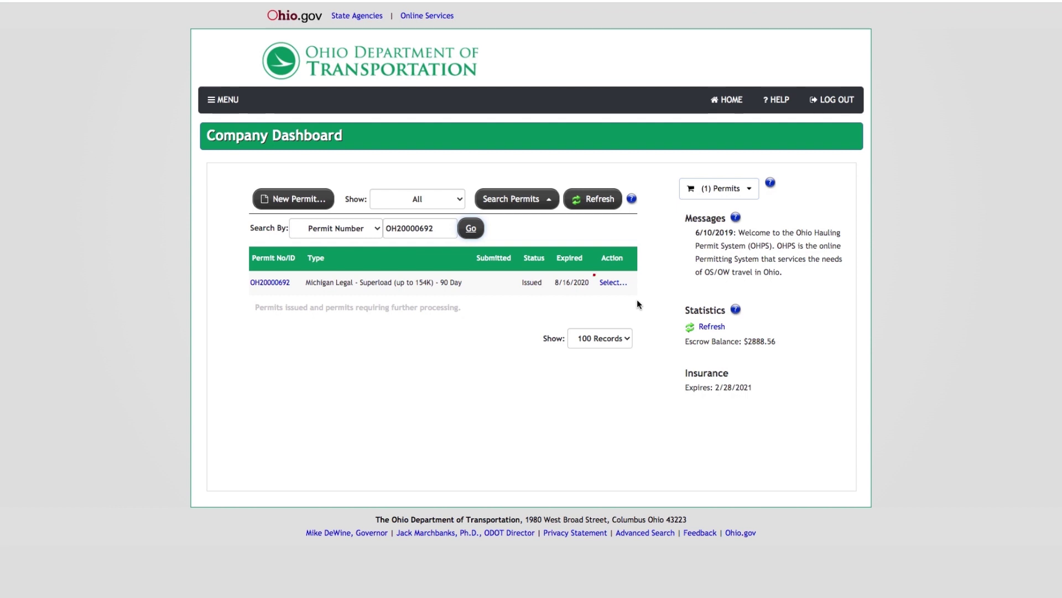
# Copy permit OH20000692 into a new order from its Select... actions.
pyautogui.click(611, 283)
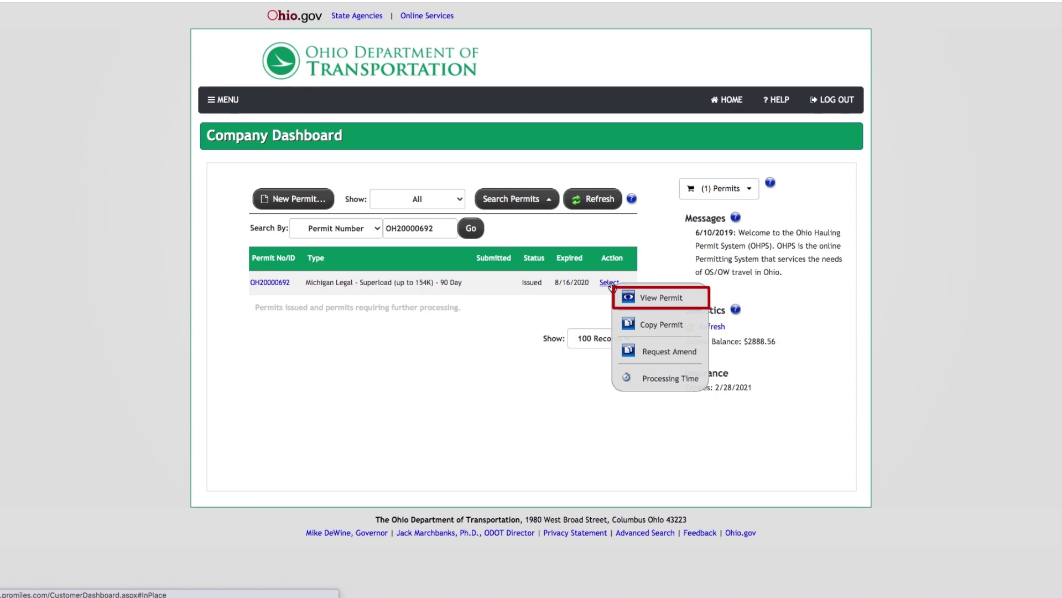
pyautogui.click(656, 298)
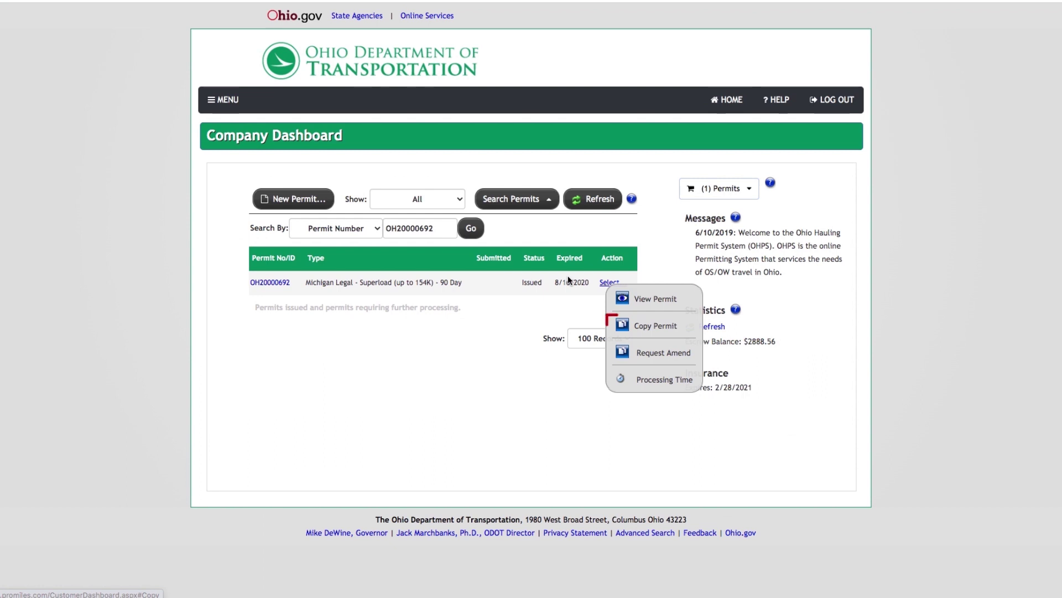
pyautogui.click(643, 324)
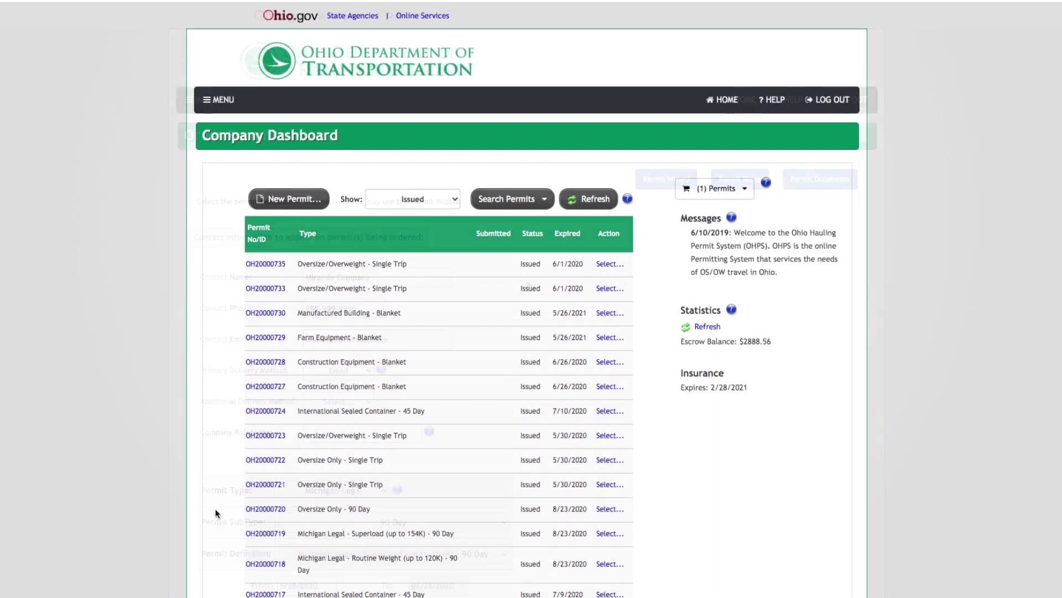
pyautogui.scroll(-4, 215, 510)
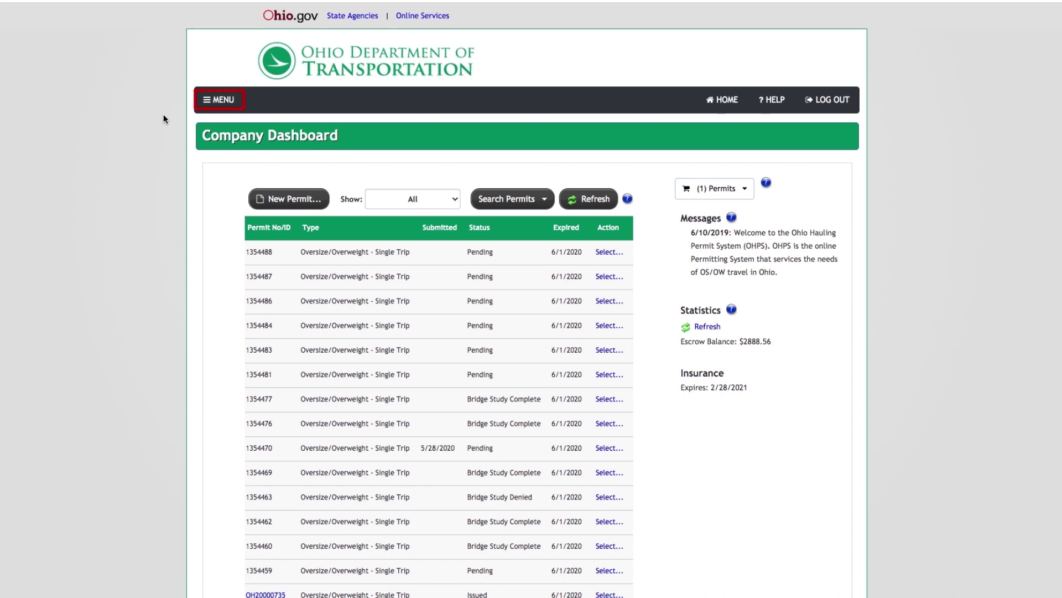
# Open the Admin Links menu listing Company Data, Escrow, Reports and Shopping Cart.
pyautogui.click(219, 100)
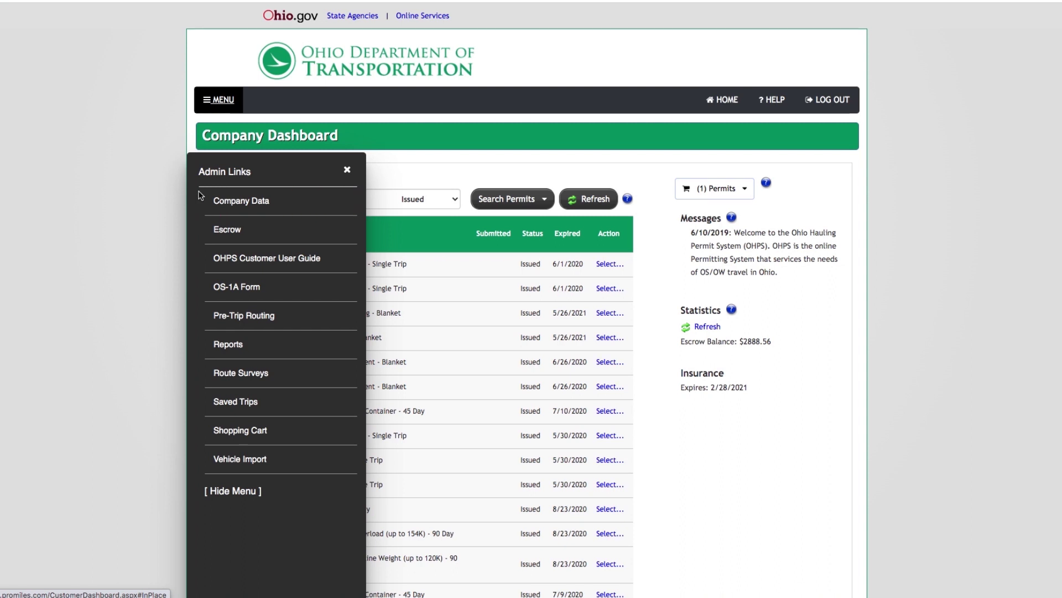
# Open Company Data, scroll to Company Assets, and bring up a blank new-user form.
pyautogui.click(216, 203)
pyautogui.scroll(-2, 510, 436)
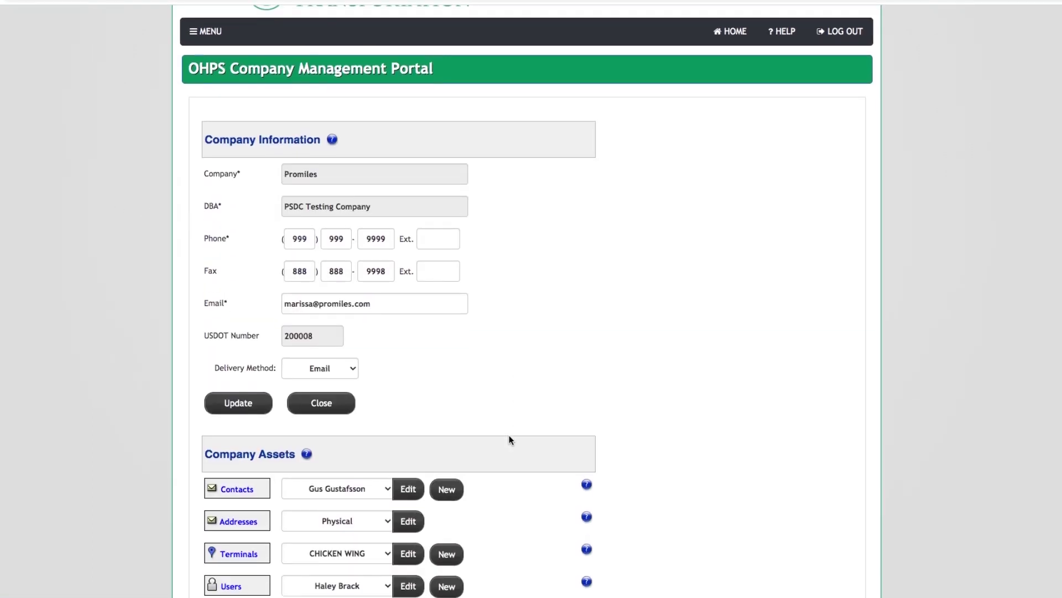
pyautogui.scroll(-2, 509, 435)
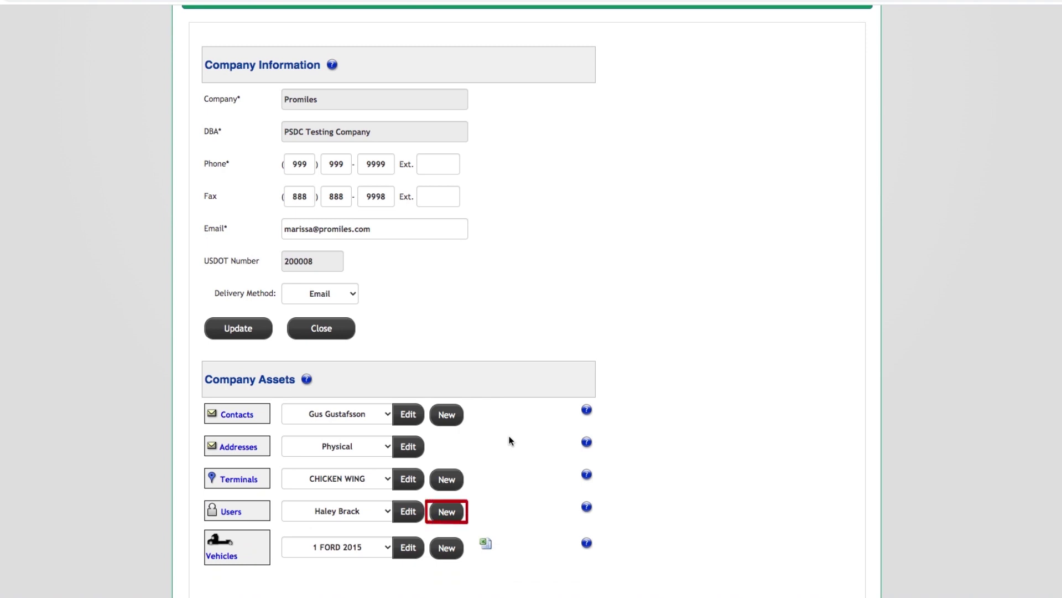
pyautogui.click(454, 514)
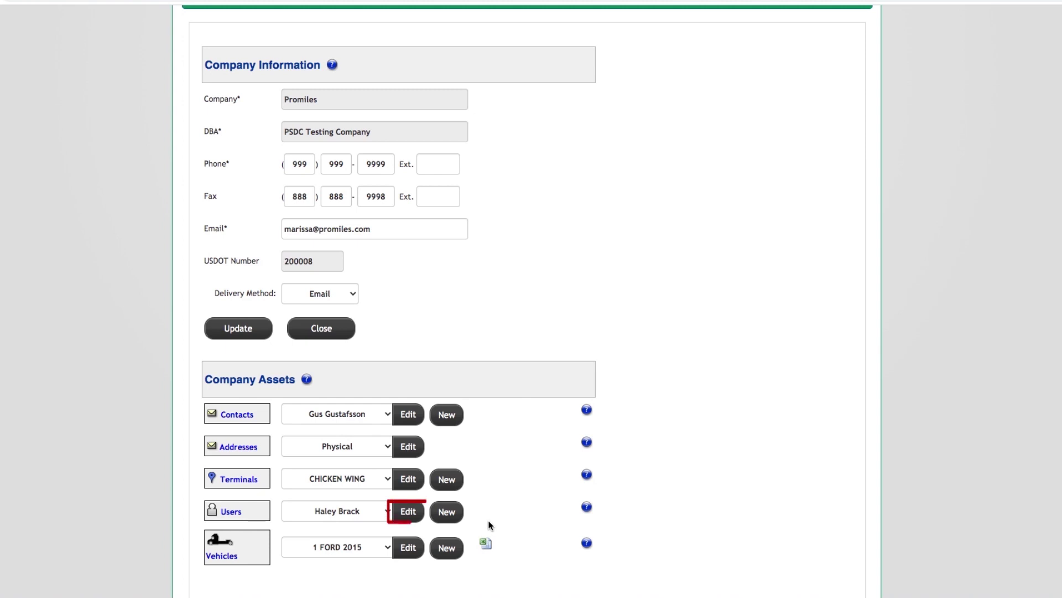
pyautogui.click(410, 512)
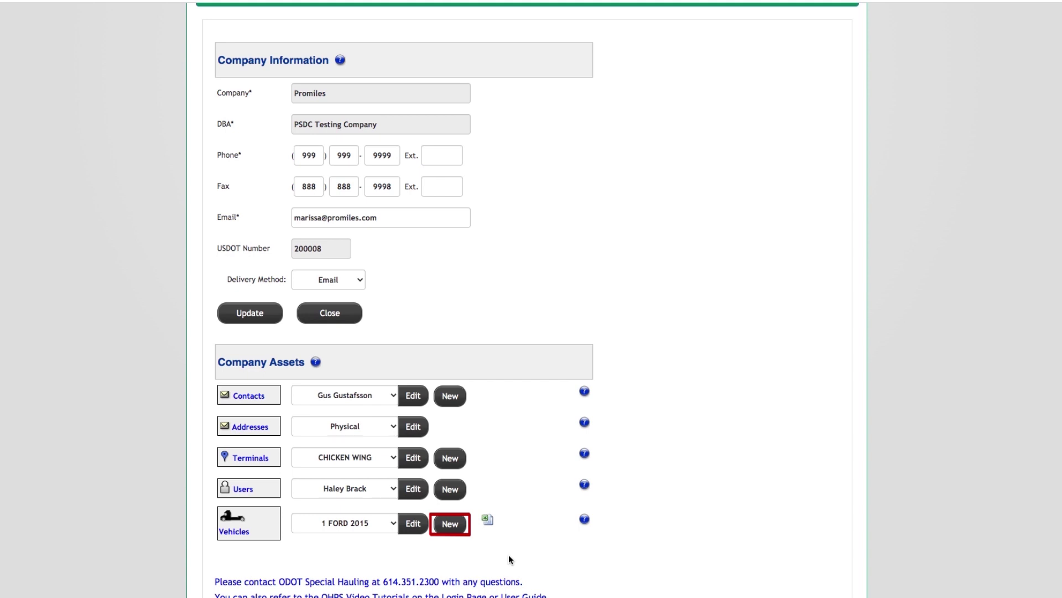
pyautogui.click(449, 524)
pyautogui.write('UNIT-60MACK20171M1AW07Y3')
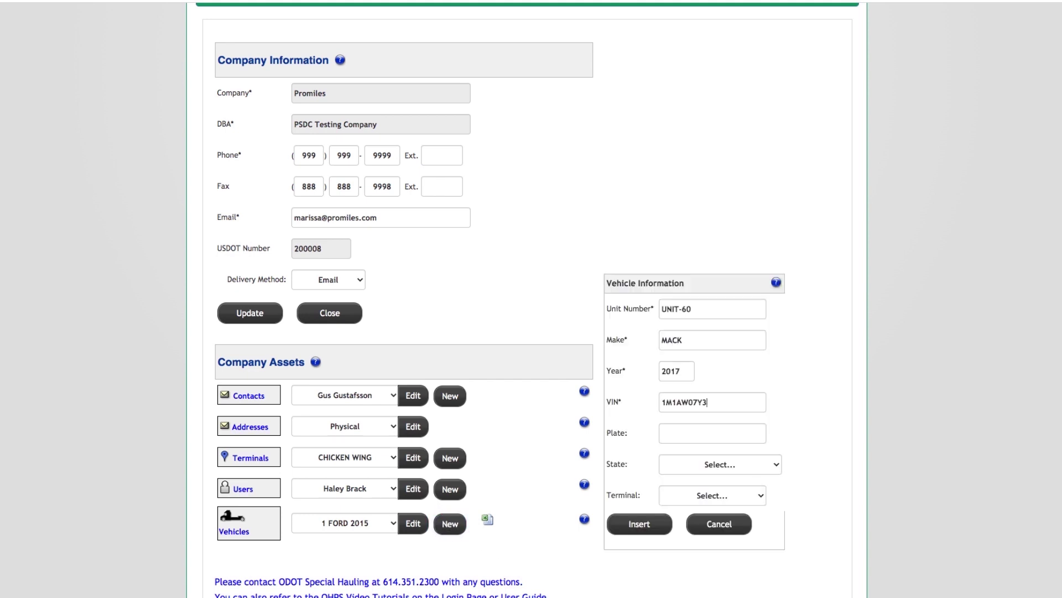
pyautogui.write('HM080820')
pyautogui.press('Tab')
pyautogui.write('60981PC')
pyautogui.click(719, 465)
pyautogui.click(698, 527)
pyautogui.click(713, 495)
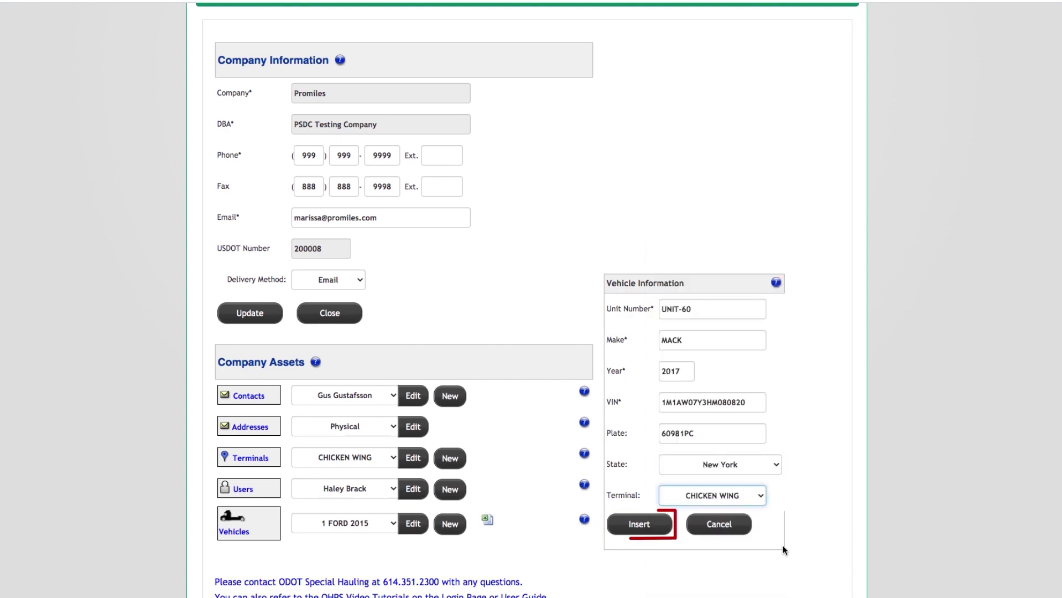
pyautogui.click(654, 529)
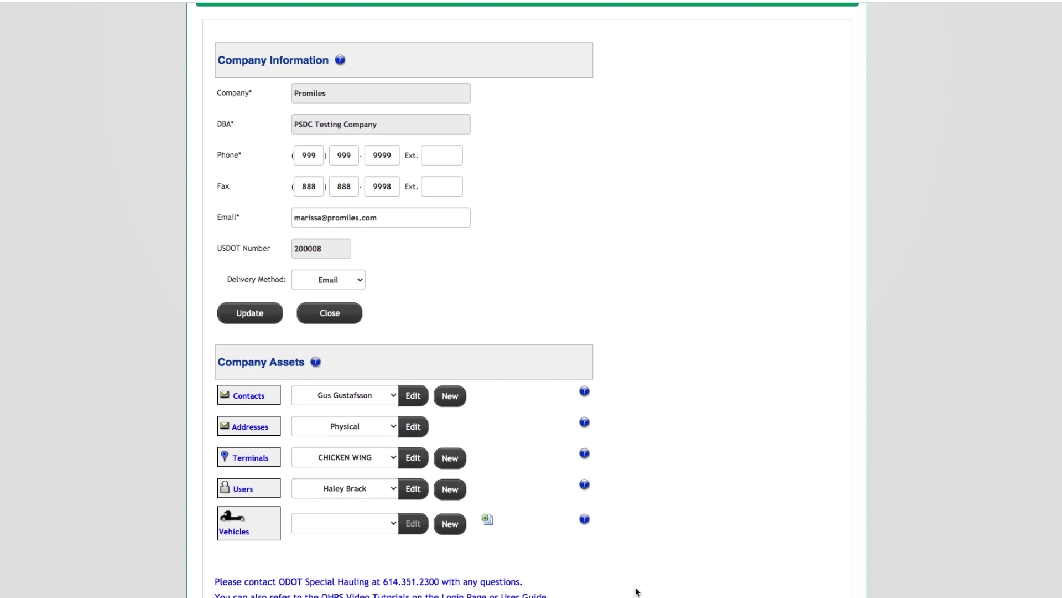
# Return home, view the Escrow report from Admin Links, then start a Pre-Trip Routing.
pyautogui.scroll(5, 719, 563)
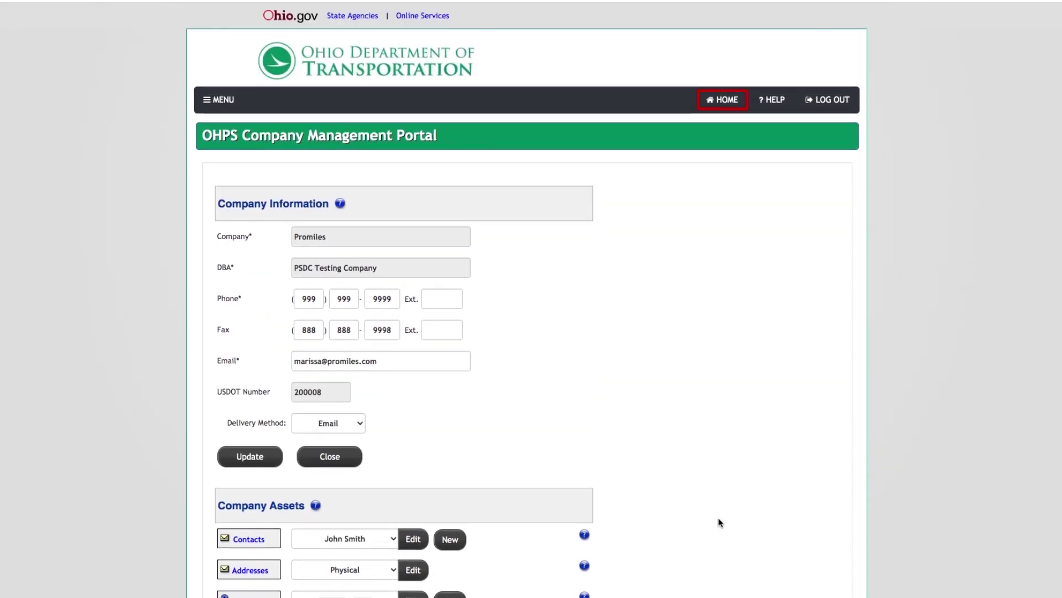
pyautogui.click(720, 101)
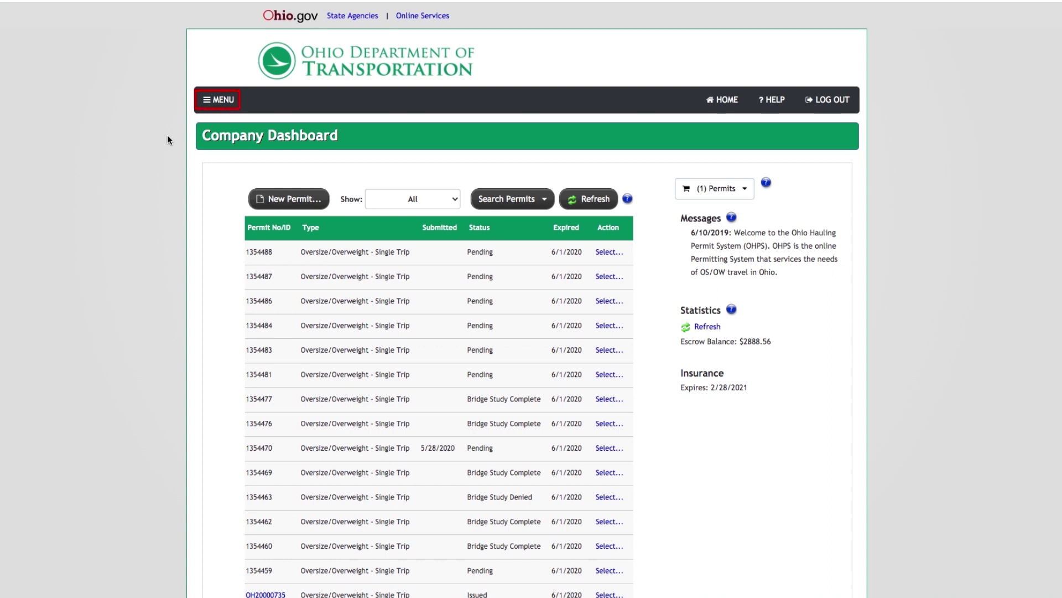
pyautogui.click(213, 101)
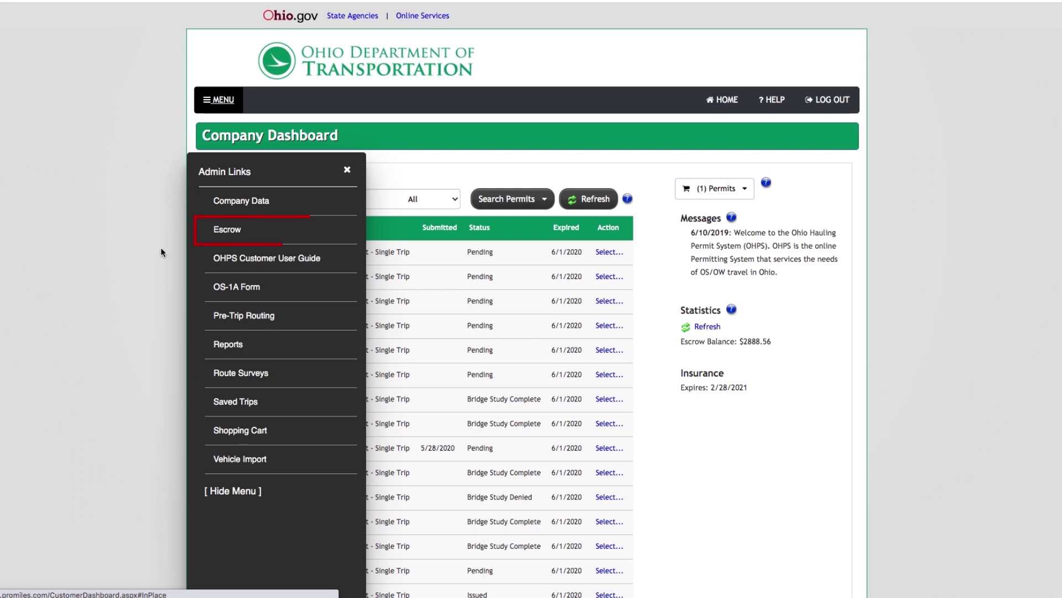
pyautogui.click(227, 230)
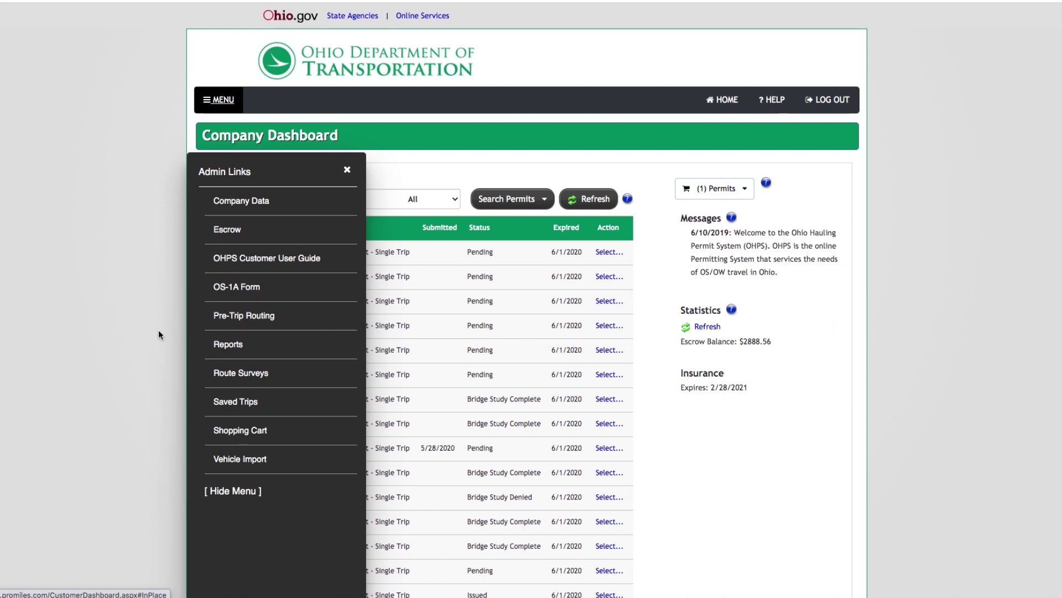
pyautogui.click(210, 324)
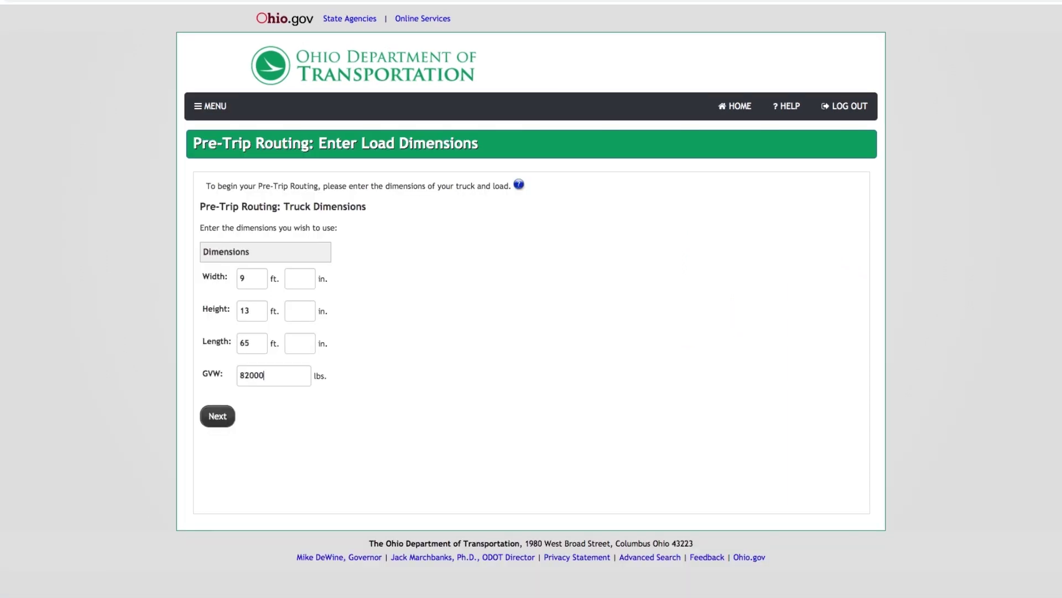
# Submit the 82000 lb load and route it from the I-275 IN Line to the I-470 WV Line.
pyautogui.press('Return')
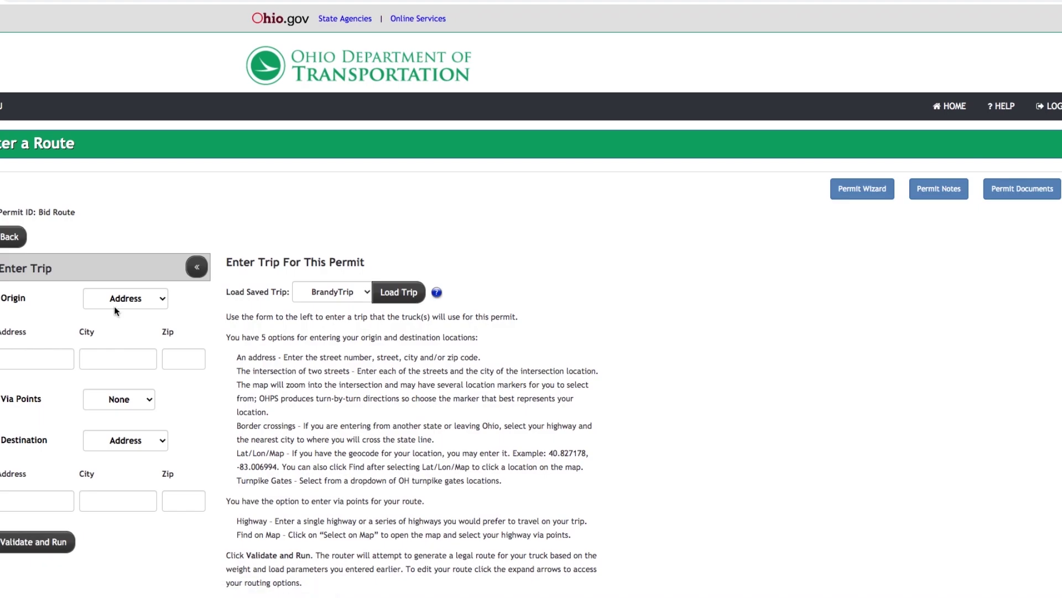
pyautogui.moveTo(114, 308); pyautogui.dragTo(112, 332)
pyautogui.click(121, 366)
pyautogui.click(102, 407)
pyautogui.click(77, 442)
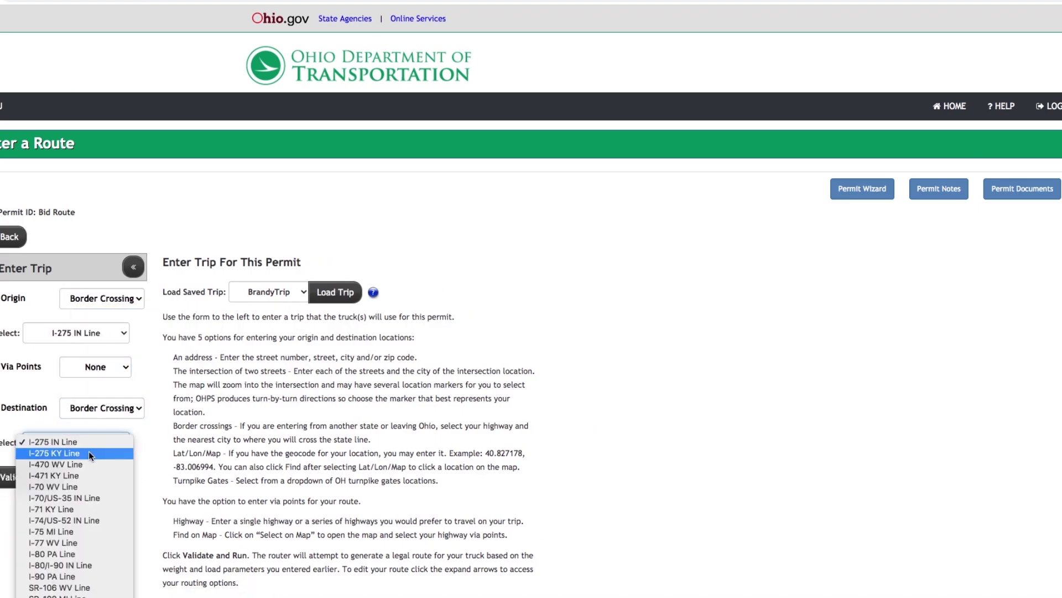
pyautogui.click(100, 504)
# Validate and run the trip to map the 243.71-mile suggested route.
pyautogui.press('Tab')
pyautogui.press('Return')
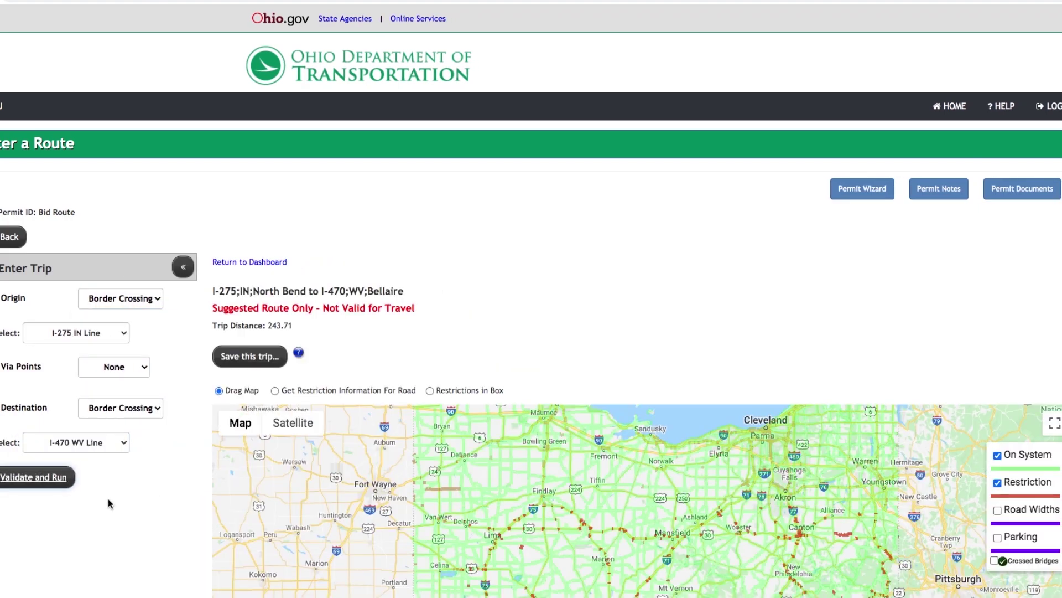
pyautogui.scroll(-2, 109, 497)
pyautogui.scroll(-3, 108, 496)
pyautogui.scroll(-1, 107, 497)
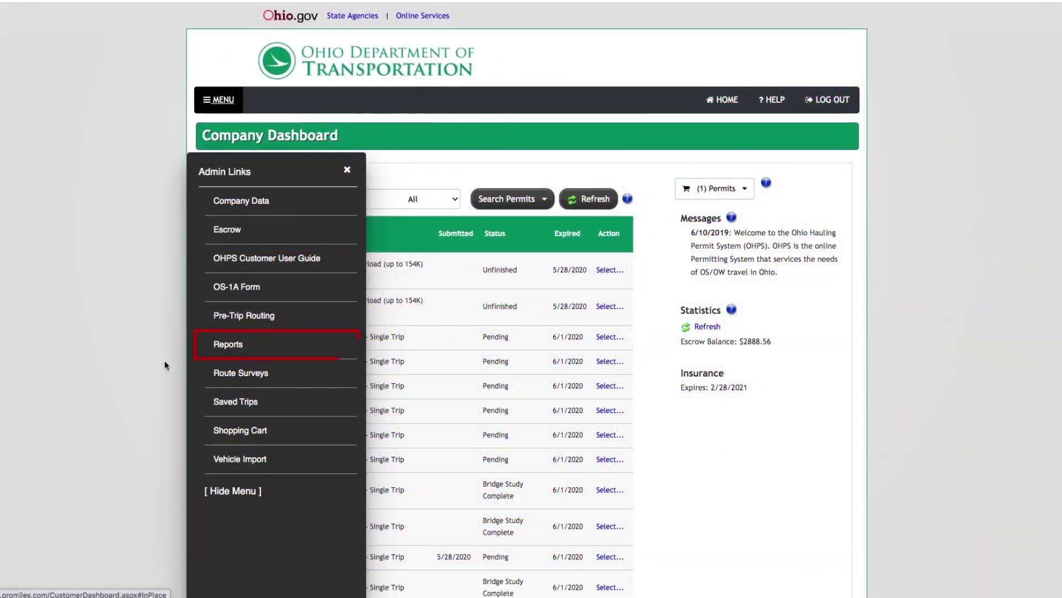
pyautogui.click(227, 345)
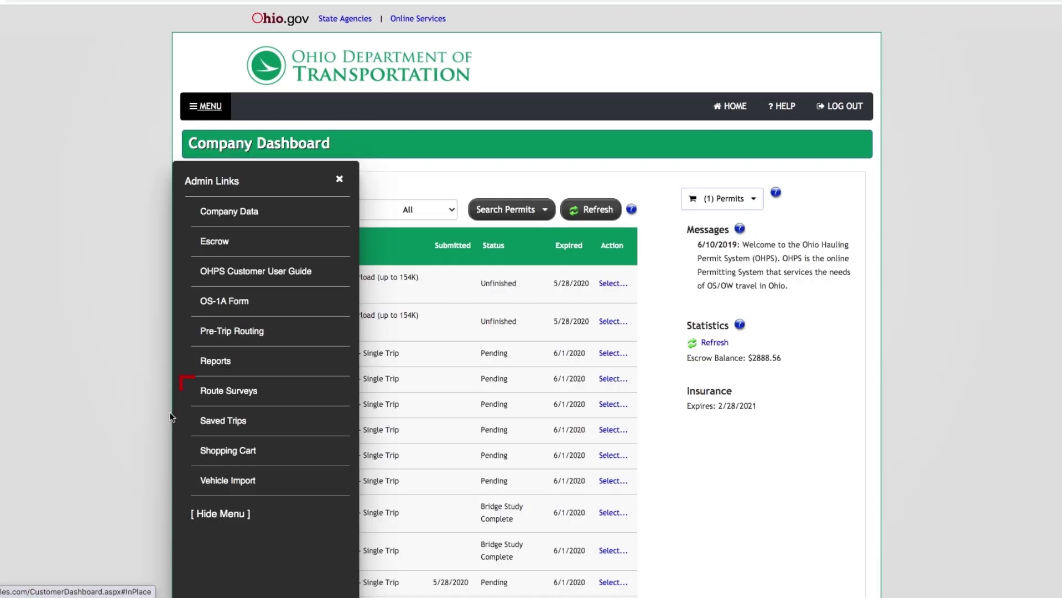
pyautogui.click(209, 403)
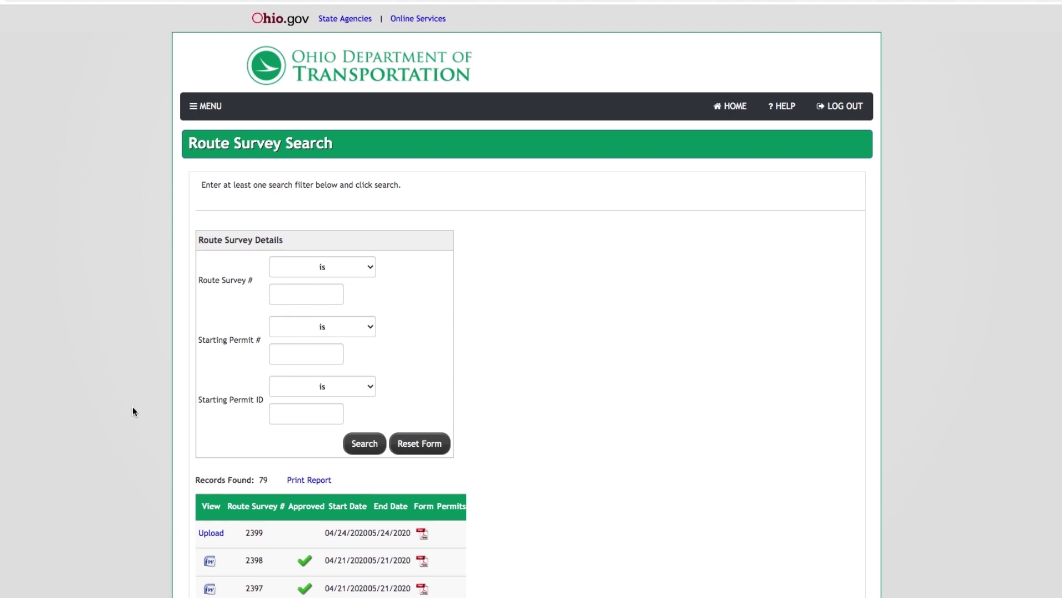
pyautogui.hotkey('alt', 'Left')
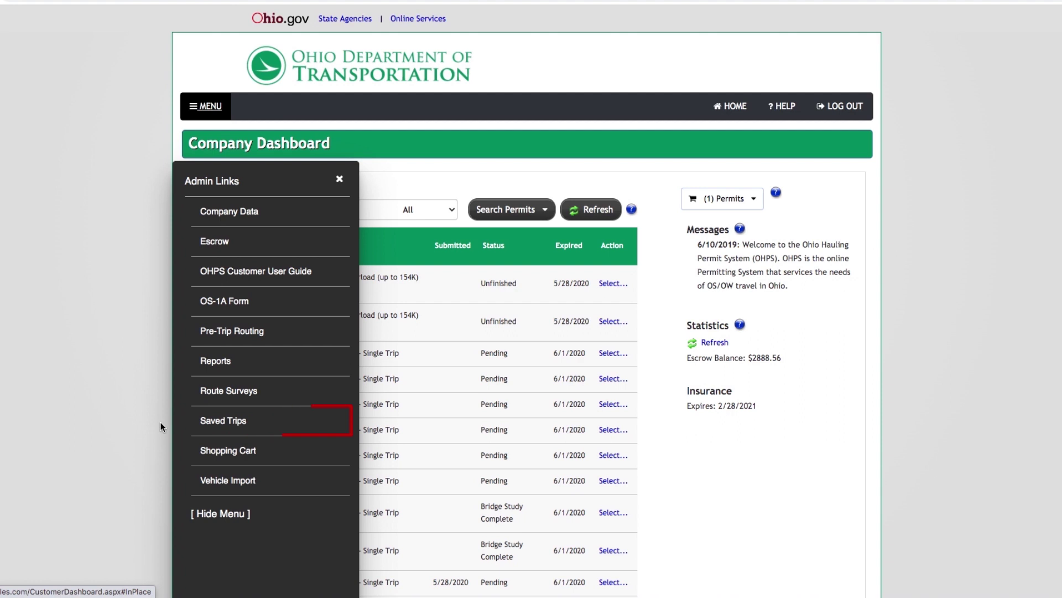
pyautogui.click(208, 424)
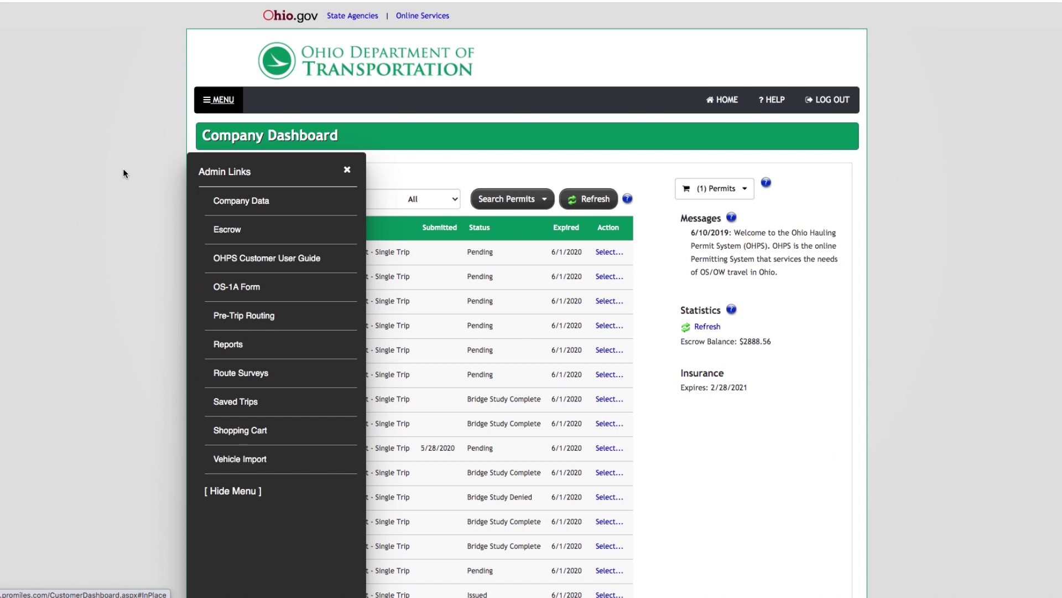
pyautogui.click(123, 168)
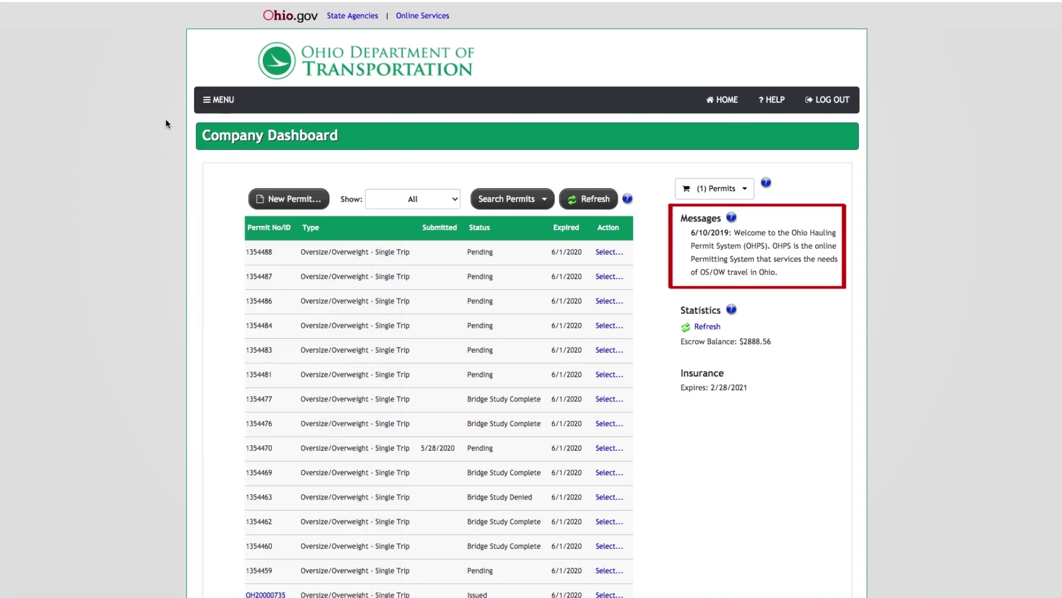